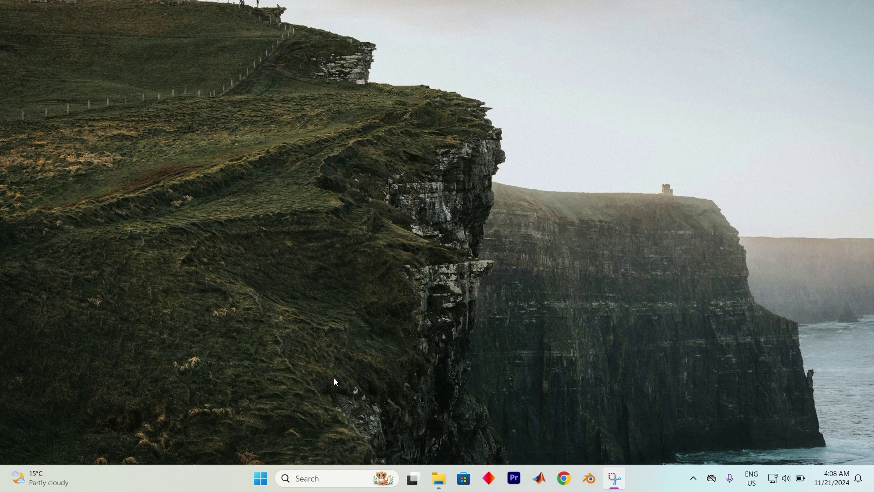
Step: Search the taskbar for 'sett' and launch the Settings app from the results
left_click(317, 470)
type("s")
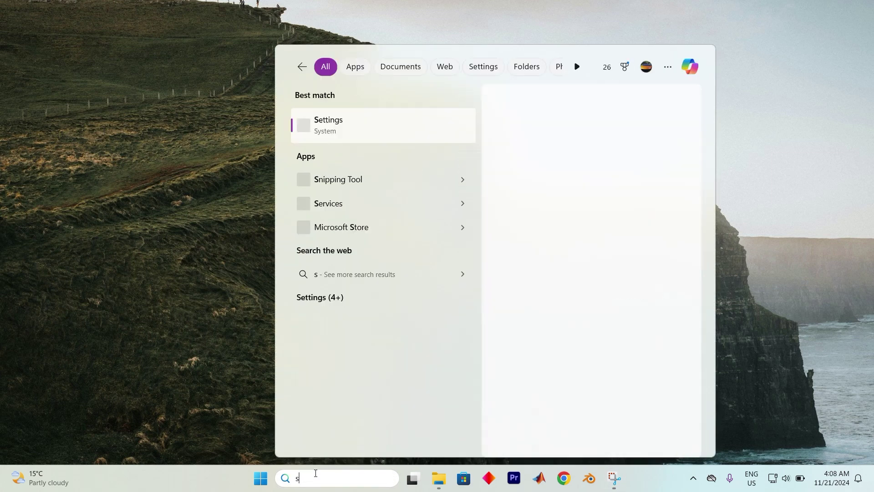
type("ett")
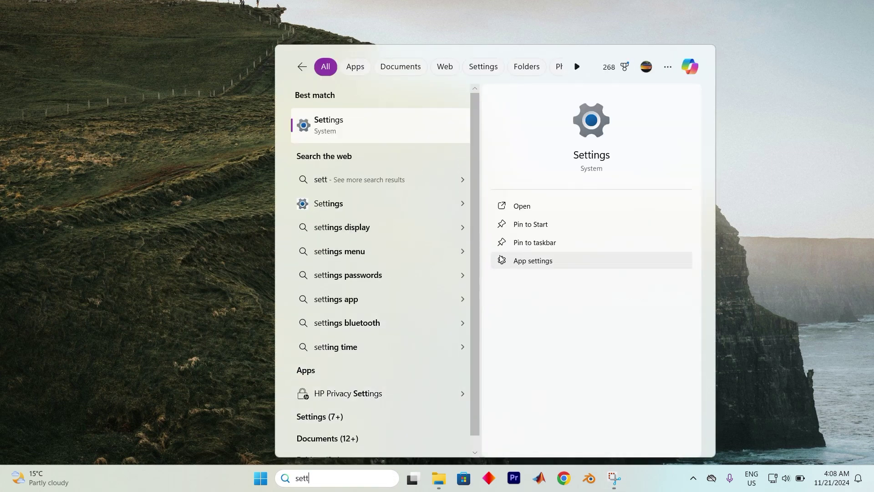
left_click(576, 205)
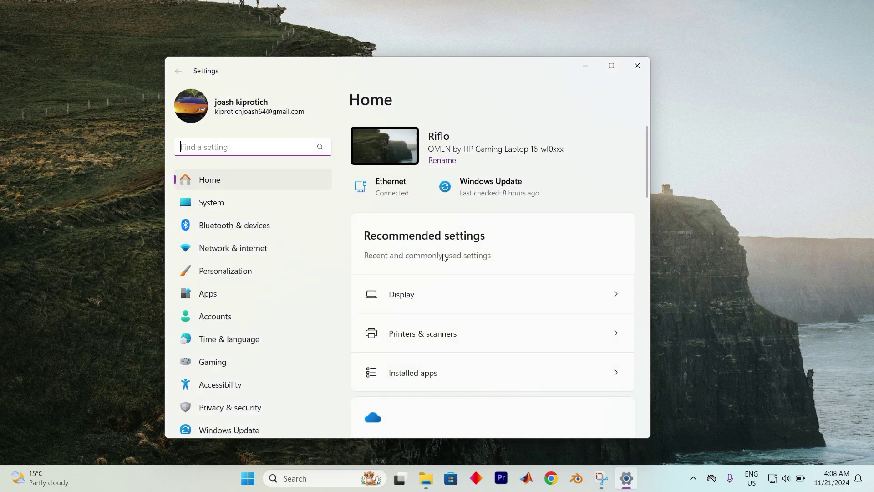
scroll(443, 257, "down", 2)
scroll(270, 281, "down", 1)
scroll(435, 294, "down", 1)
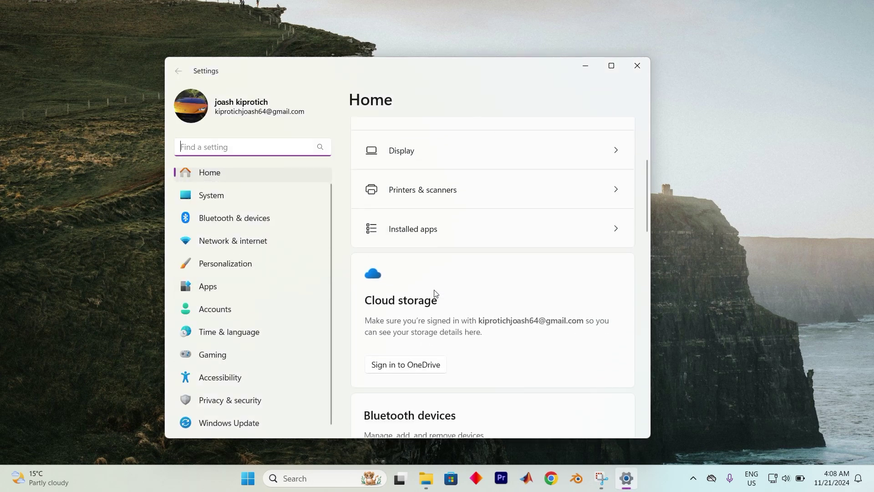
scroll(435, 293, "down", 1)
scroll(437, 291, "up", 3)
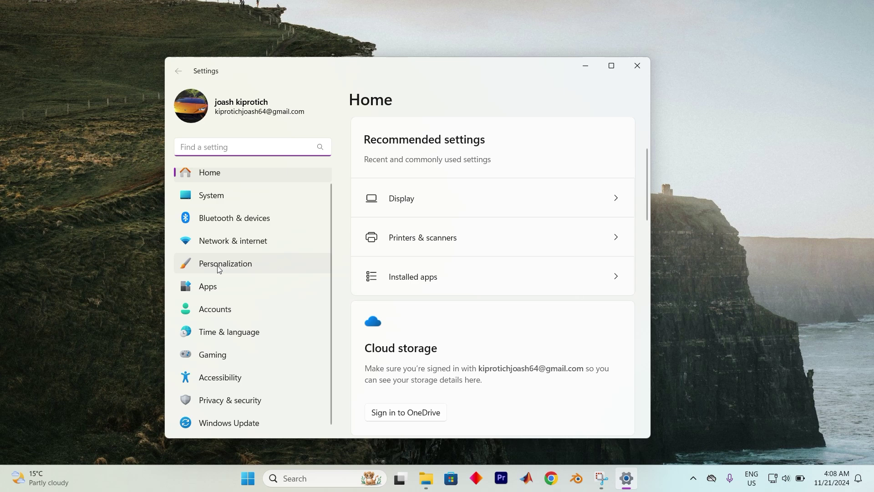
type("network re")
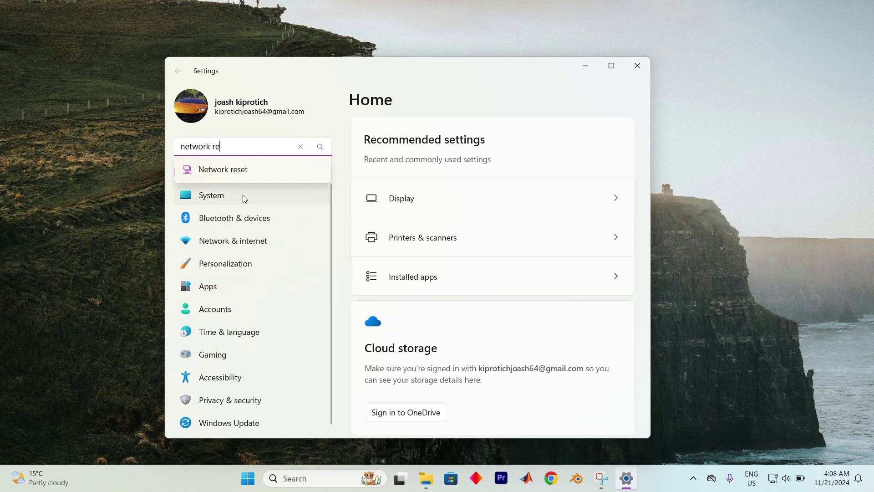
Step: Open the Network reset page from the 'network re' search suggestion
left_click(244, 170)
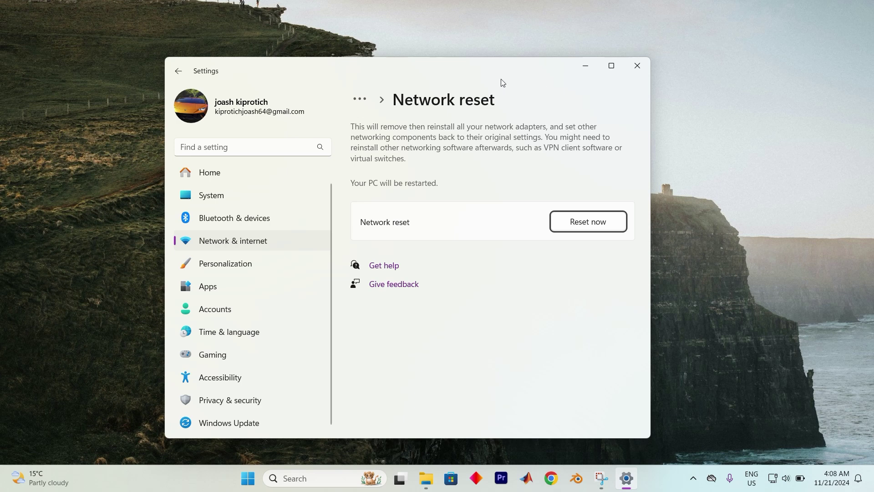
Step: Bring up the Reset now confirmation and decline it twice, then close Settings
left_click(558, 221)
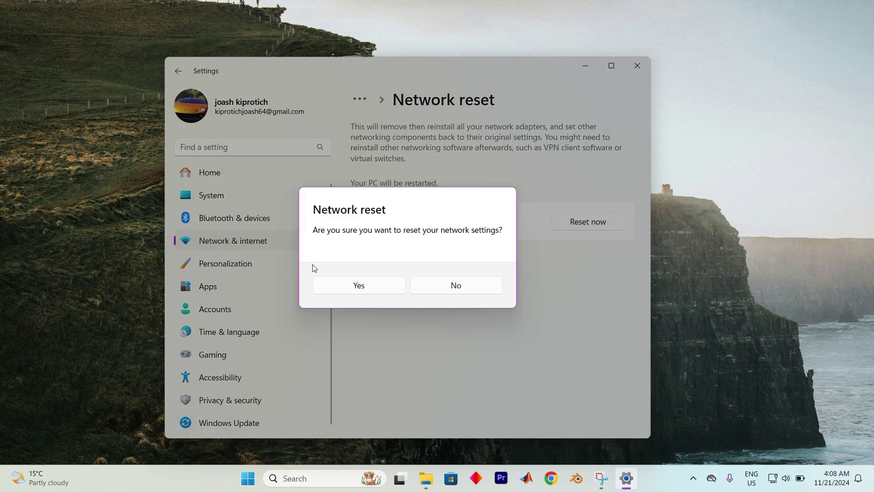
left_click(456, 287)
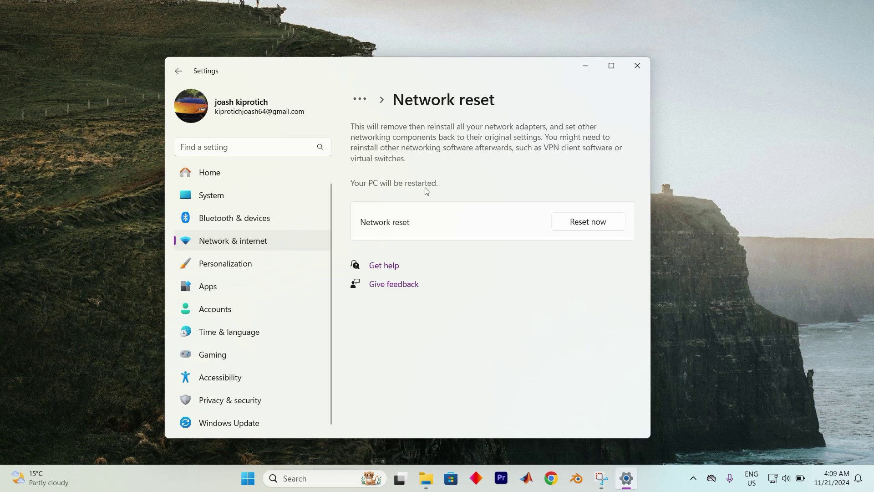
left_click(578, 223)
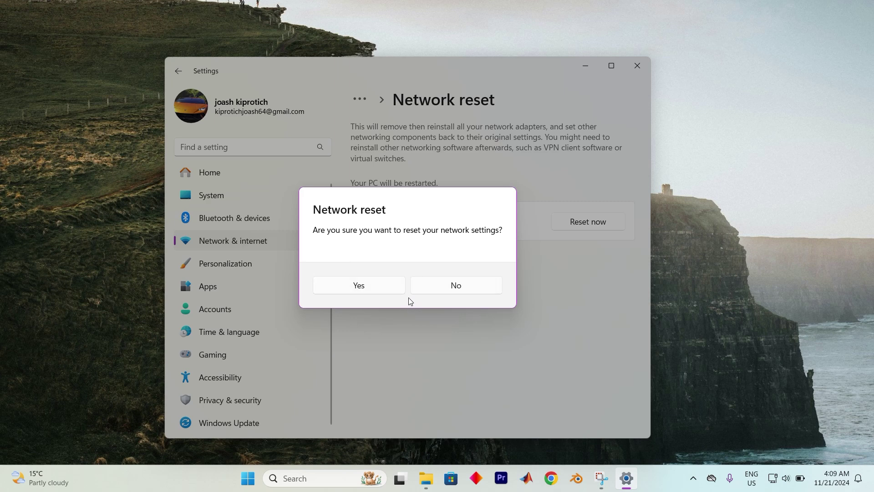
left_click(426, 281)
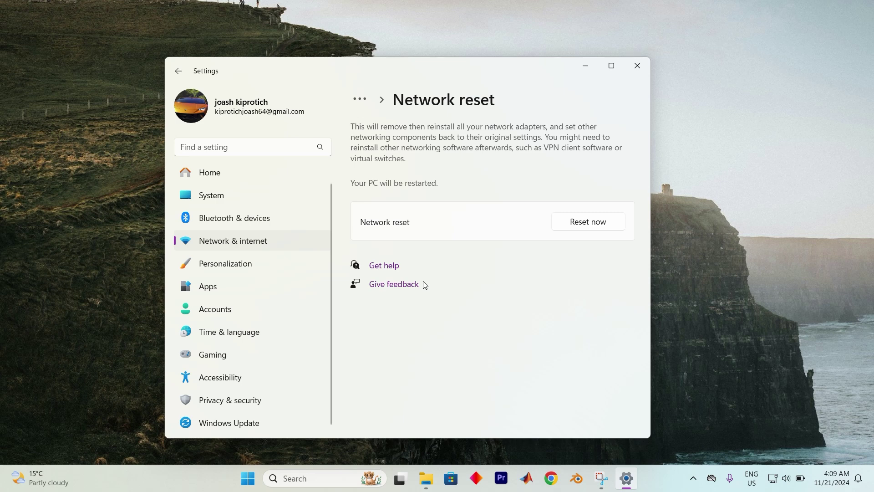
scroll(296, 283, "up", 1)
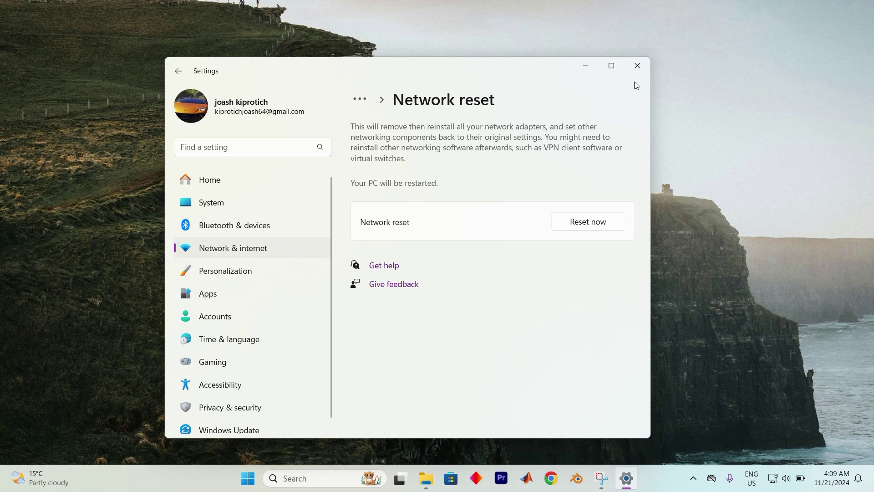
left_click(637, 67)
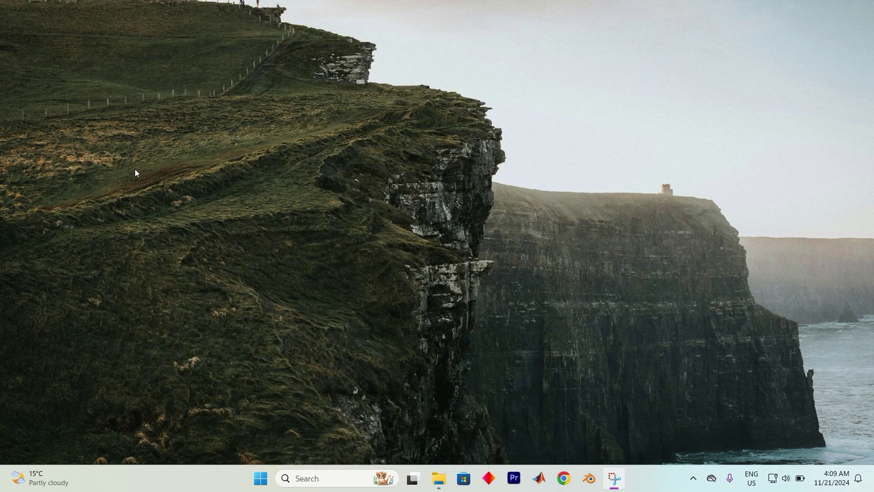